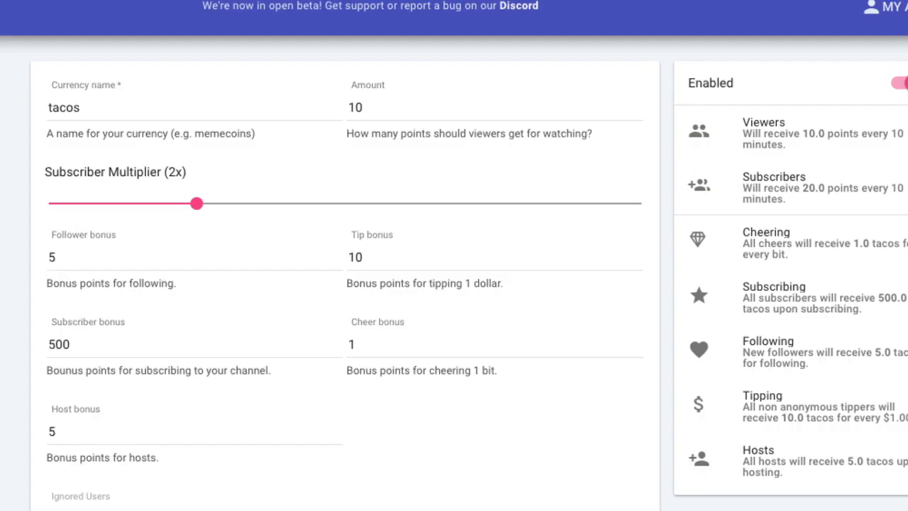
- Examine the loyalty settings for currency name, viewer amount, subscriber multiplier, and the follower, tip, subscriber, cheer and host bonuses
left_click(474, 164)
left_click(81, 107)
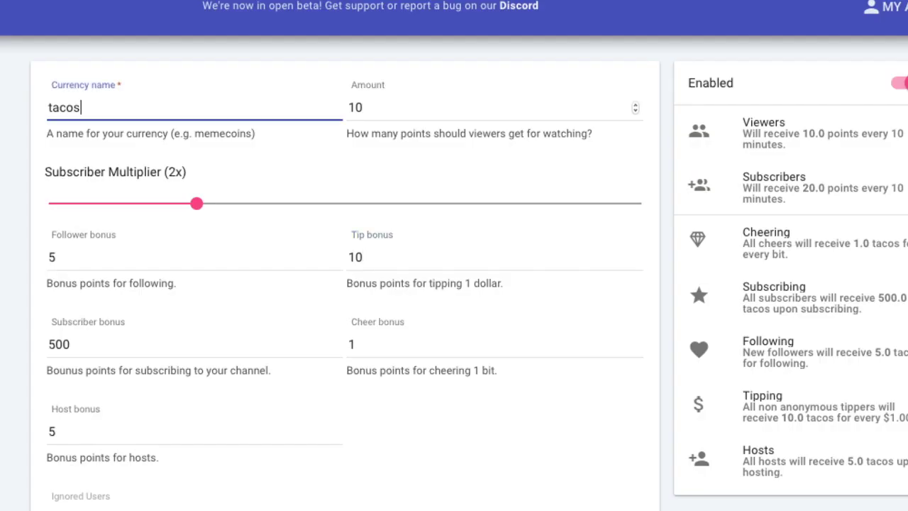
left_click(363, 107)
mouse_move(196, 203)
left_mouse_down()
mouse_move(410, 203)
mouse_move(197, 203)
left_mouse_up()
left_click(56, 257)
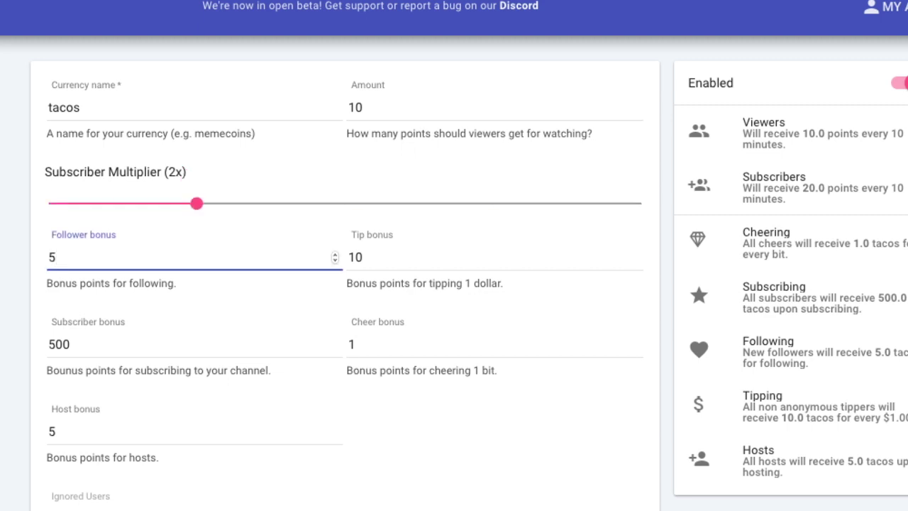
left_click(363, 257)
left_click(71, 344)
left_click(356, 344)
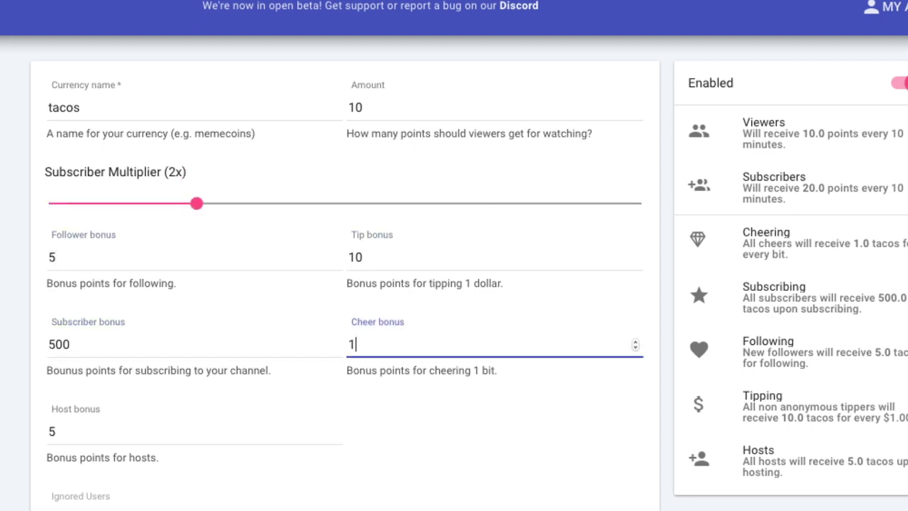
left_click(49, 431)
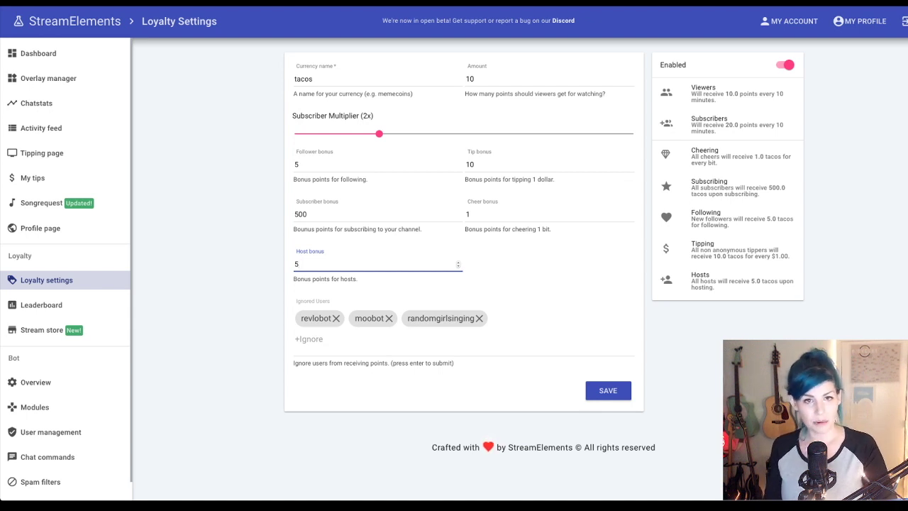
- Open the loyalty leaderboard and look through the current viewer rankings
left_click(41, 305)
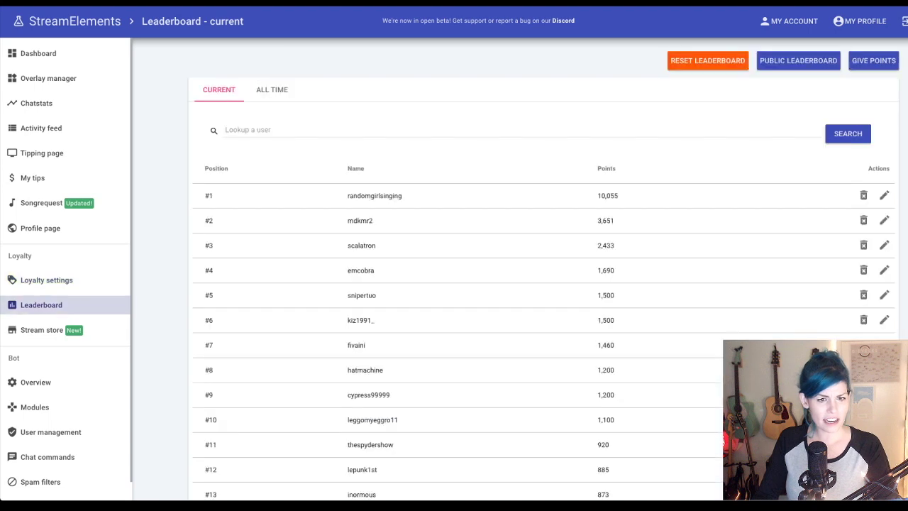
scroll(455, 284, "down", 5)
scroll(454, 284, "up", 5)
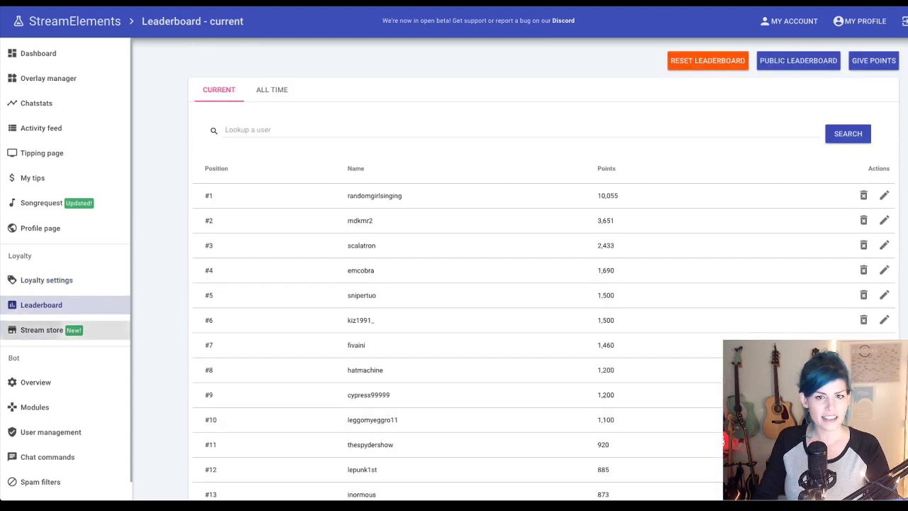
- Open the stream store and review the redeemable items on its public page
left_click(41, 330)
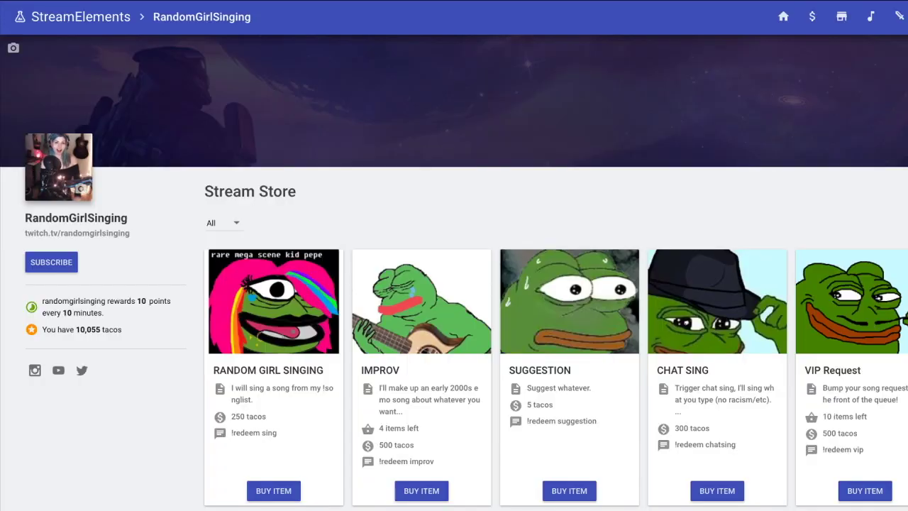
scroll(454, 284, "down", 4)
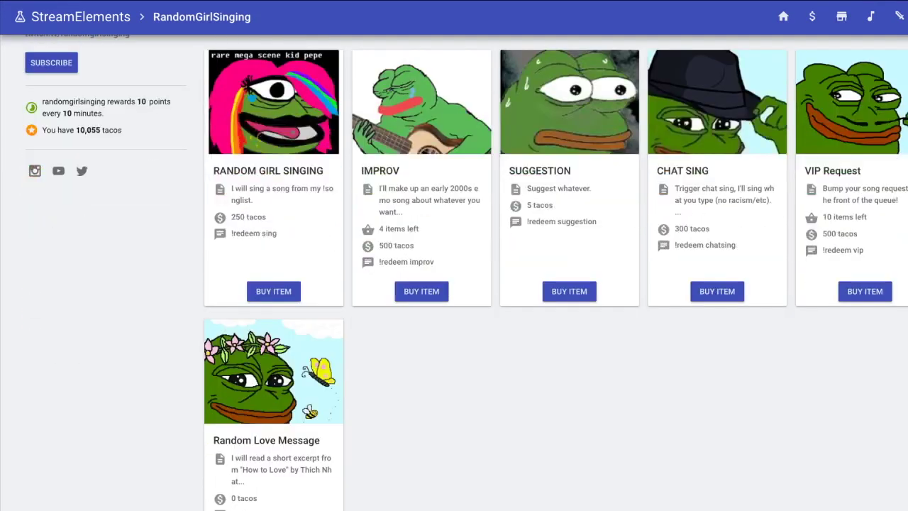
scroll(454, 284, "down", 1)
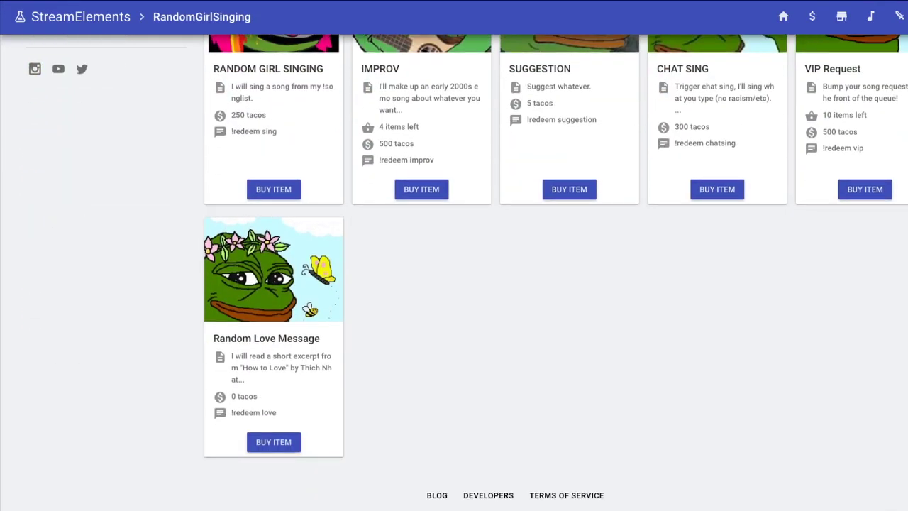
scroll(454, 284, "up", 5)
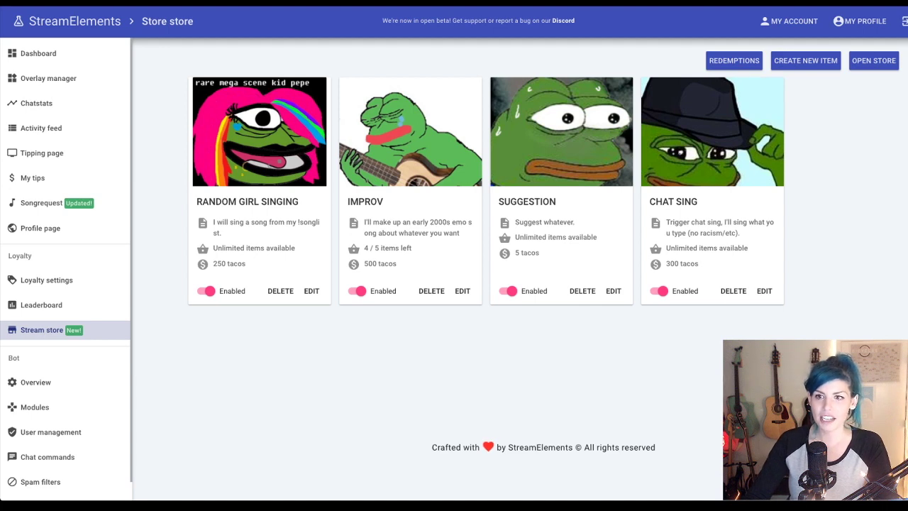
- Start a new store item and set its item type to Stream perks
left_click(805, 60)
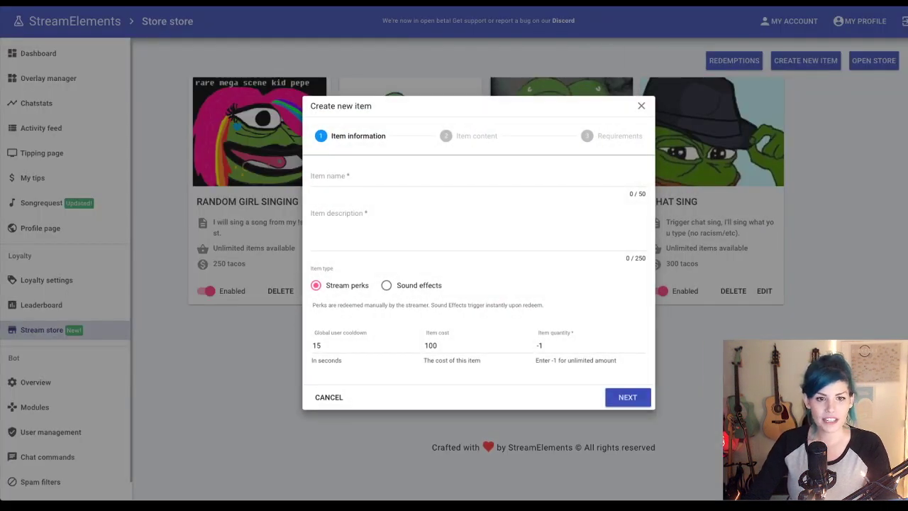
left_click(312, 178)
left_click(312, 217)
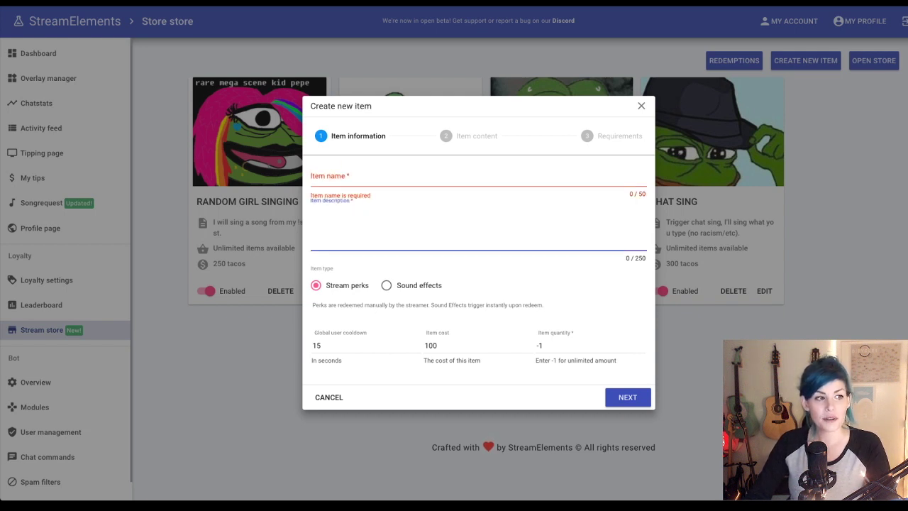
left_click(387, 285)
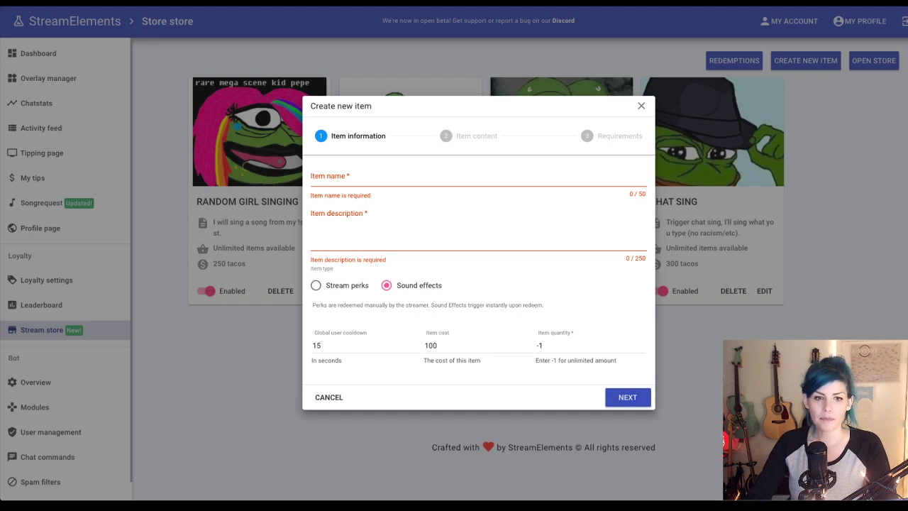
left_click(315, 286)
triple_click(347, 285)
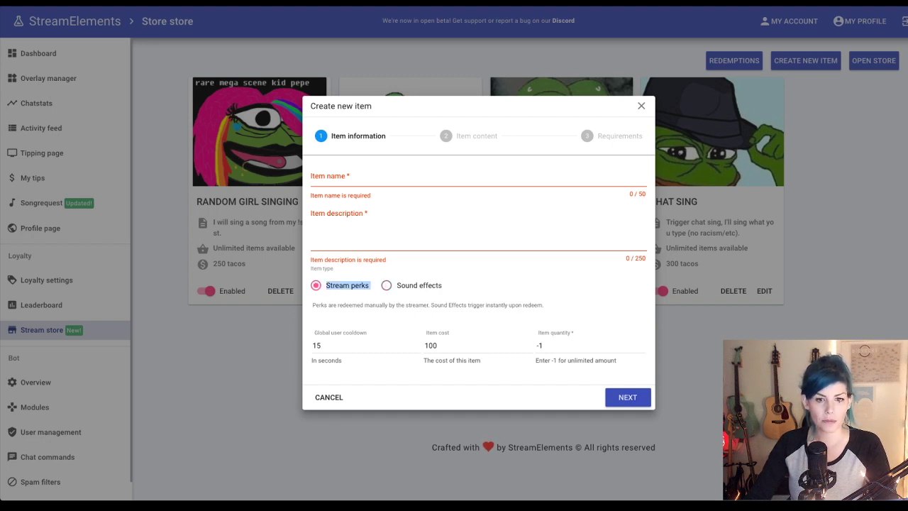
left_click(347, 285)
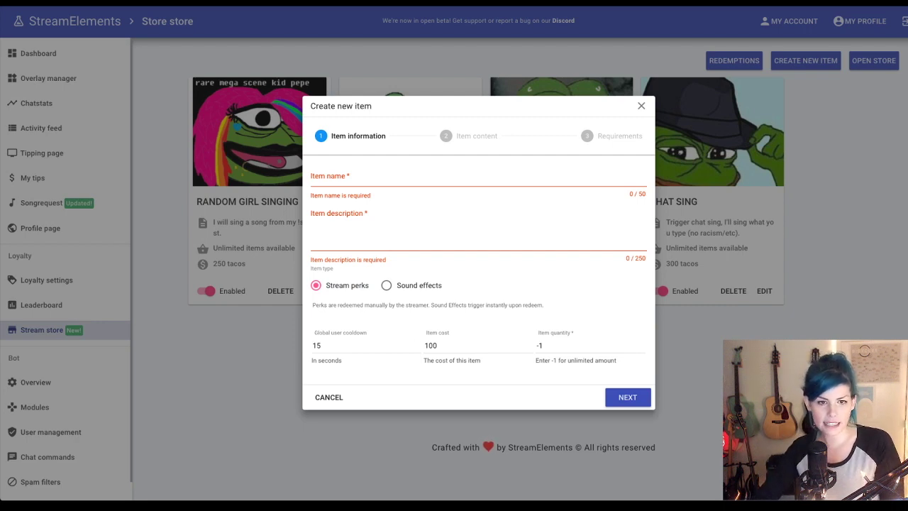
- Name the item "VIP Request" and describe it as "Bump your song request to the front of the queue!"
left_click(313, 177)
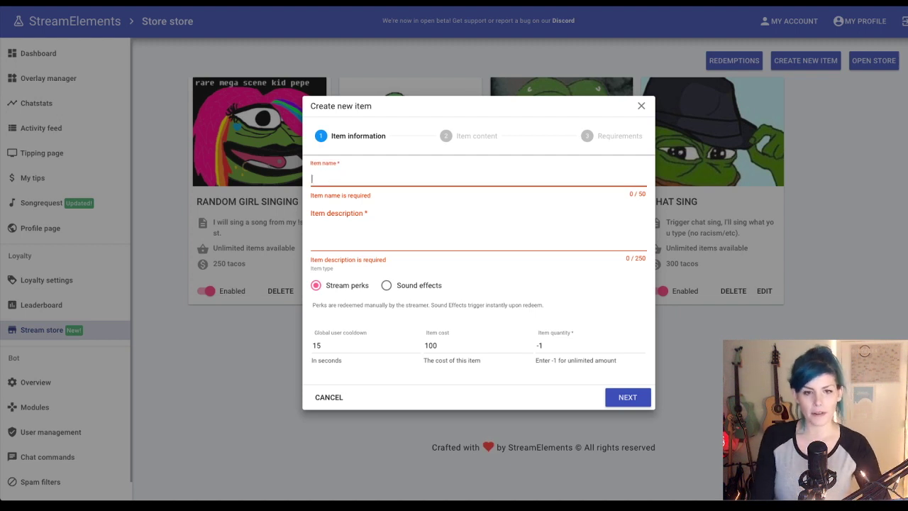
type("VIP Re")
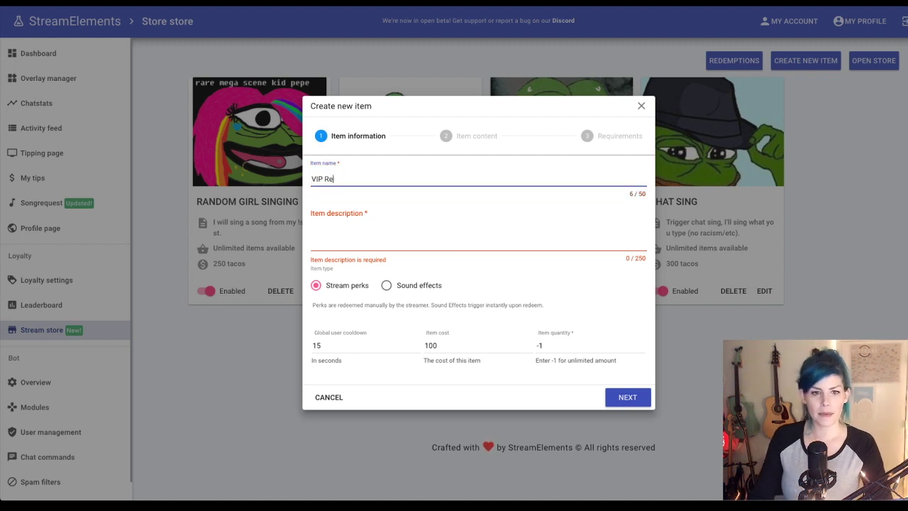
key("Return")
left_click(312, 217)
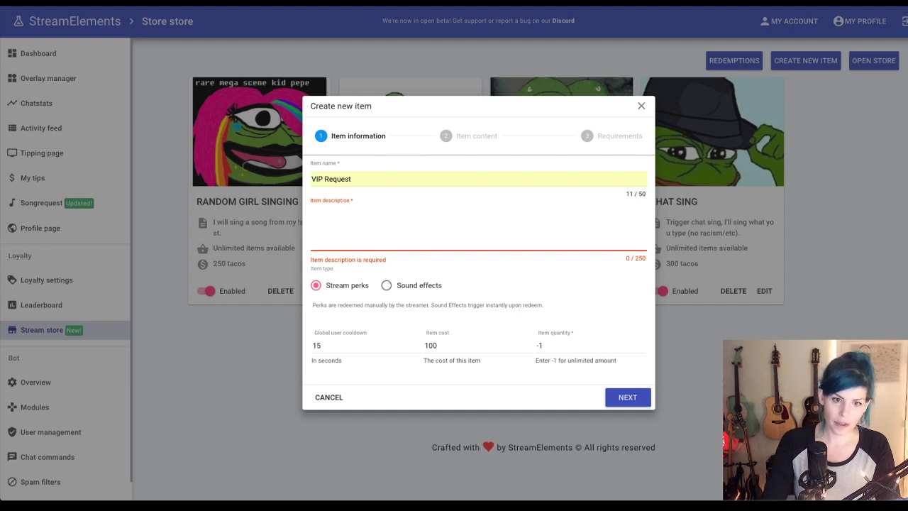
type("Bump your song request ")
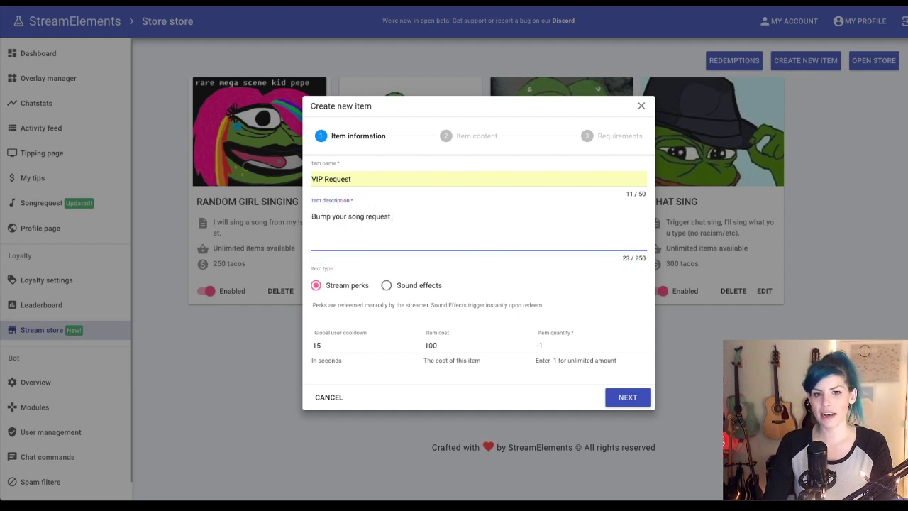
type("to the front of the q")
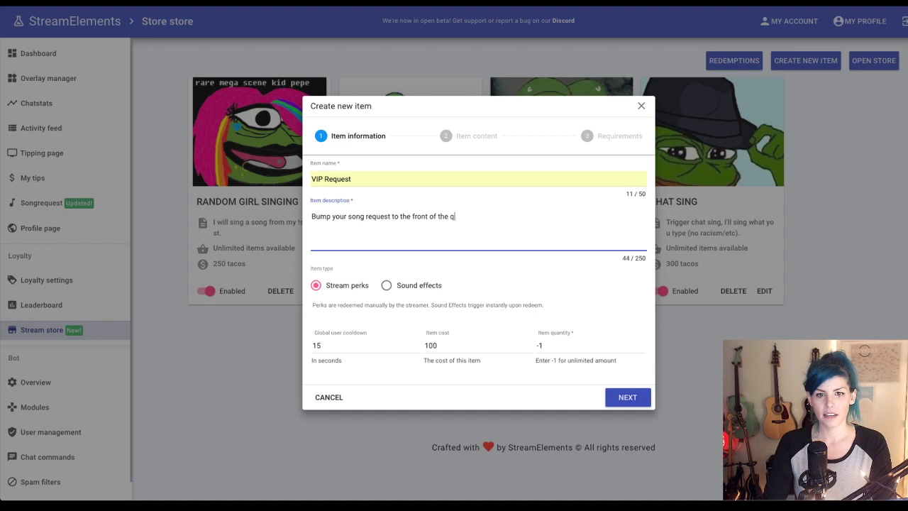
type("ueue!")
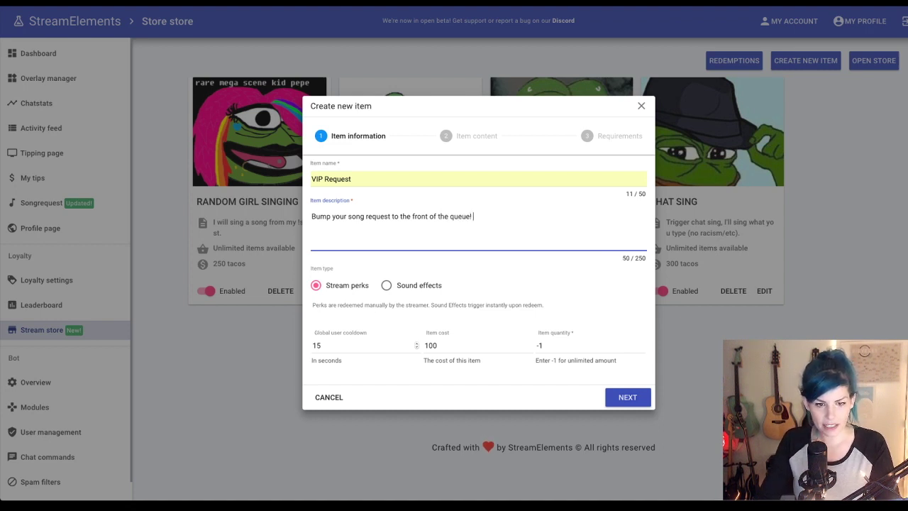
- Set the item cost to 500 and the item quantity to 10, and continue to the item content
left_click(322, 345)
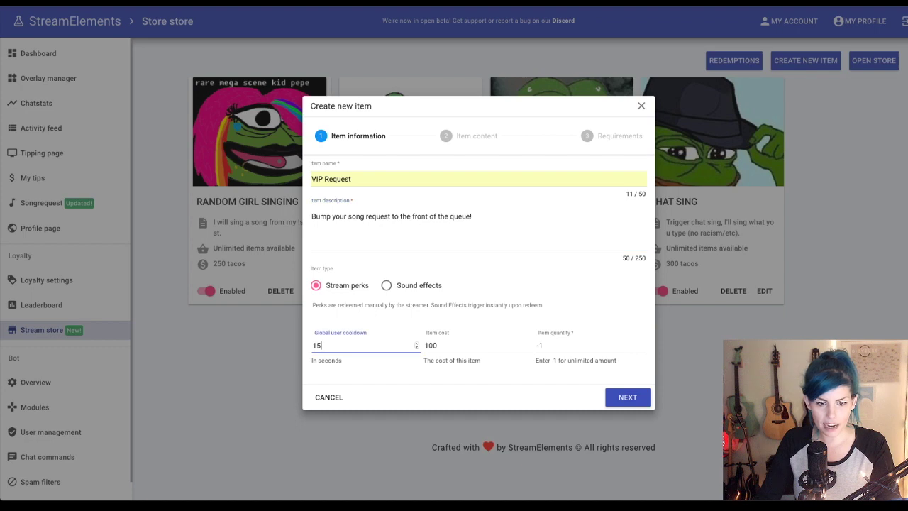
key("Tab")
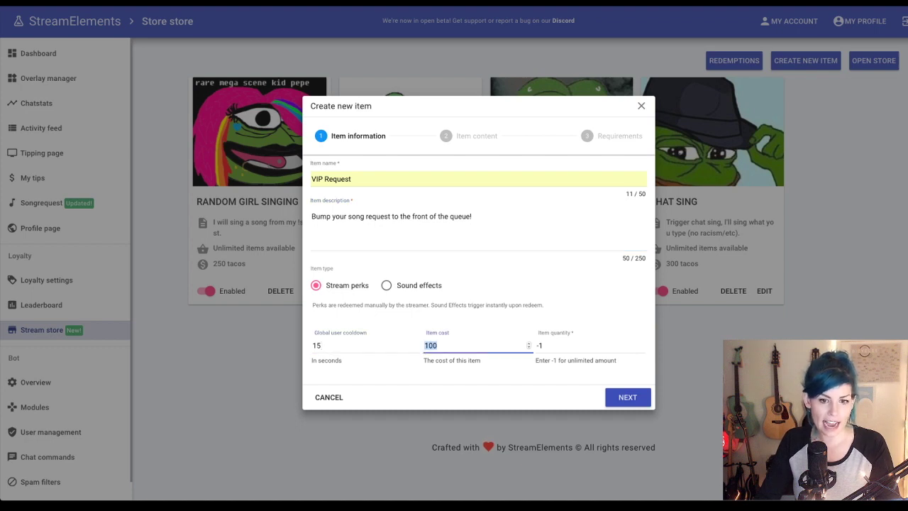
type("500")
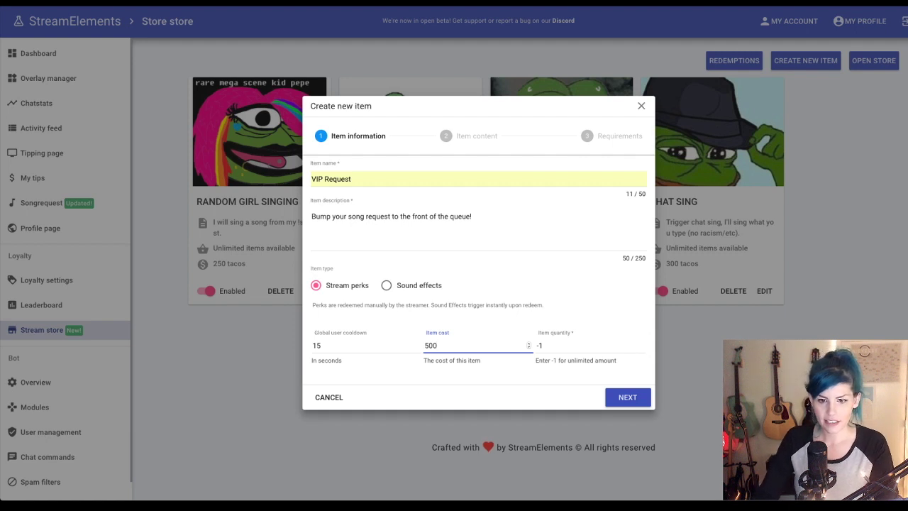
left_click(543, 346)
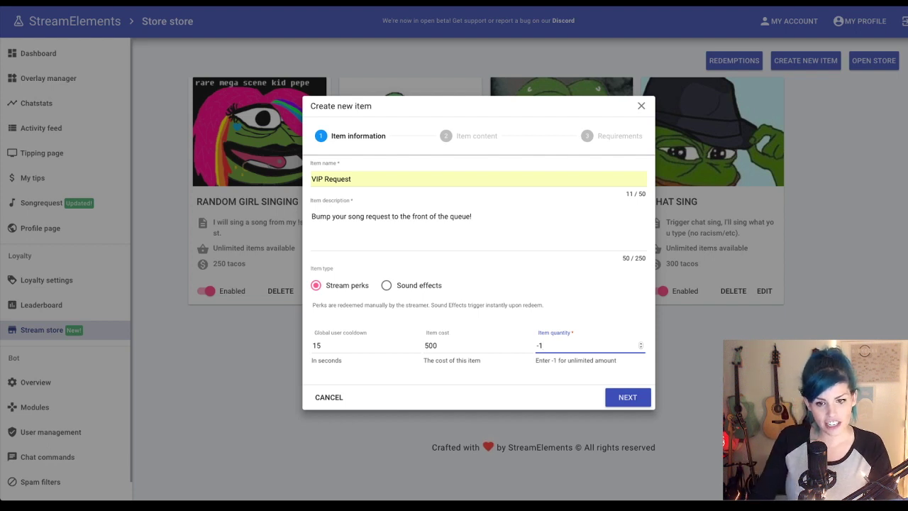
left_click_drag(572, 334, 313, 360)
left_click(543, 346)
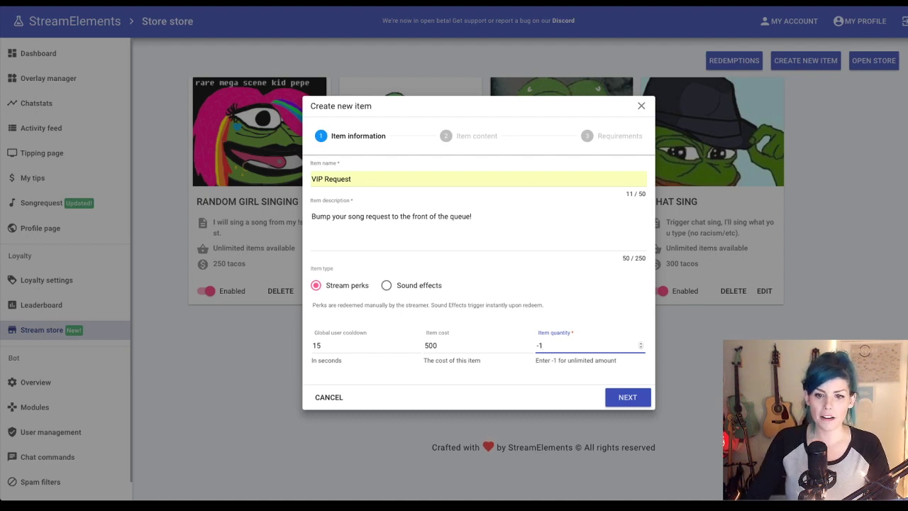
key("ctrl+a")
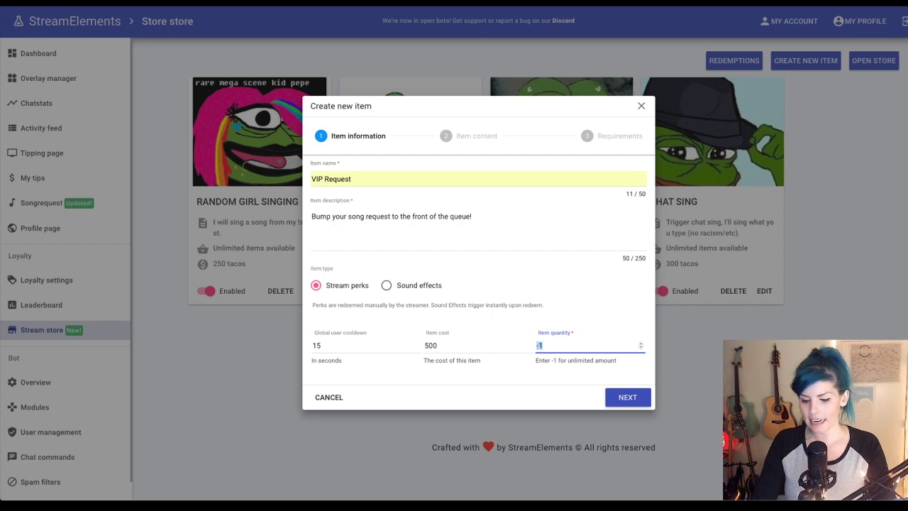
type("10")
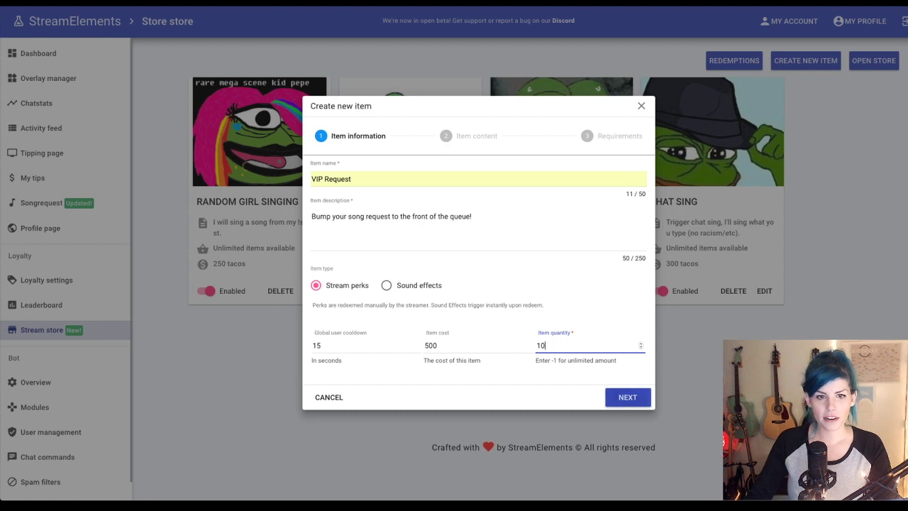
left_click(617, 395)
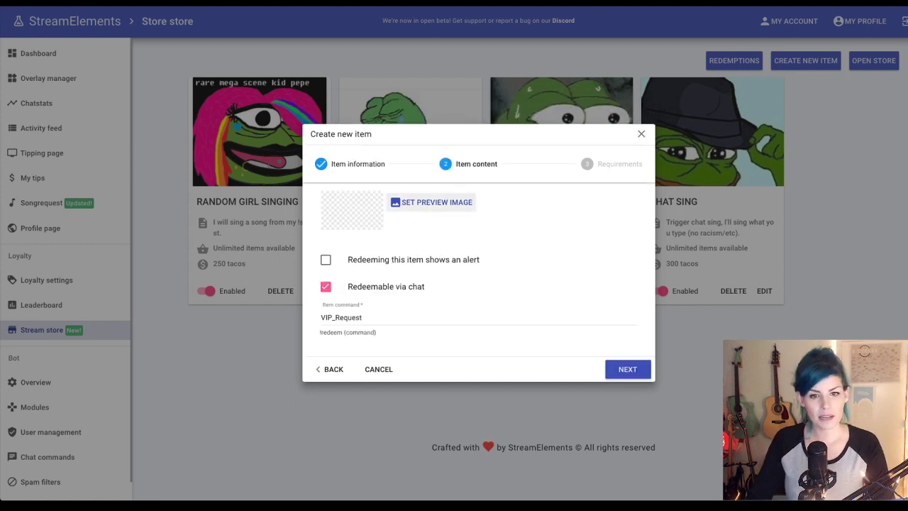
- Upload a picture to the image library and use the smirking frog image iGsuPsM9_400x400 as the item's preview
left_click(431, 202)
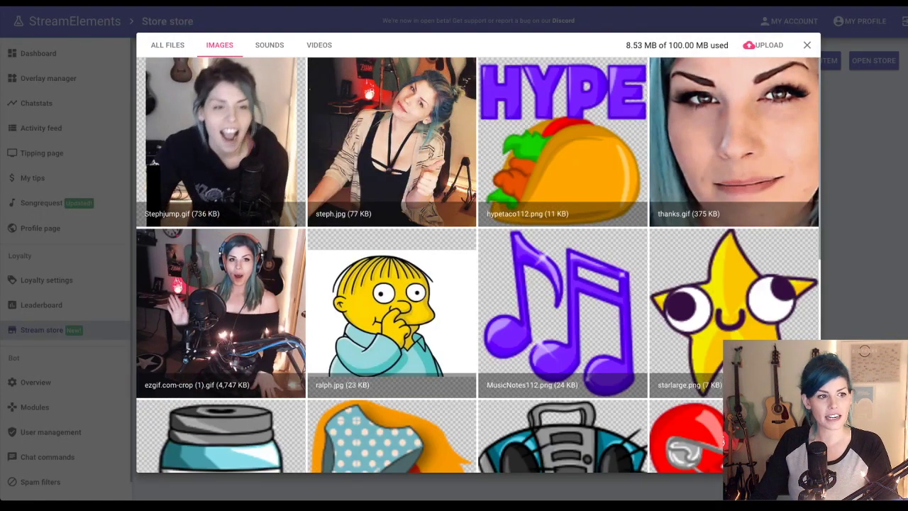
left_click(763, 45)
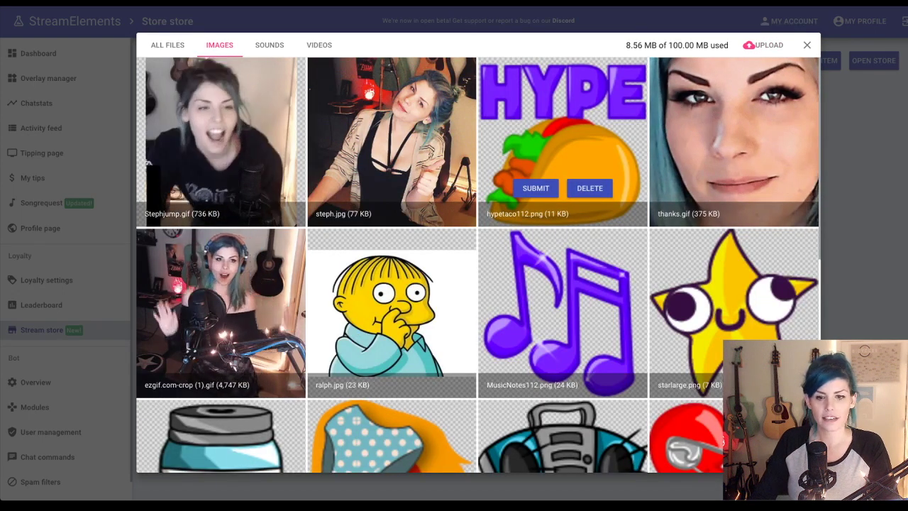
scroll(562, 163, "down", 6)
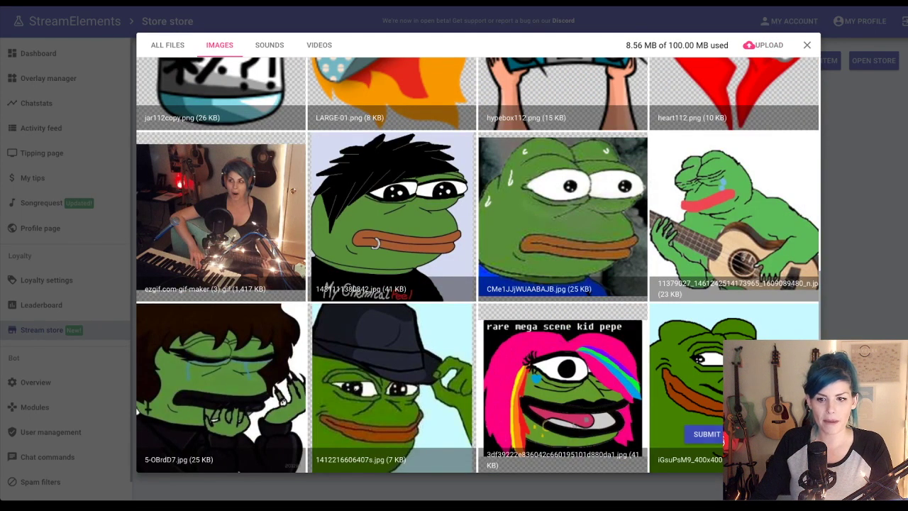
left_click(708, 433)
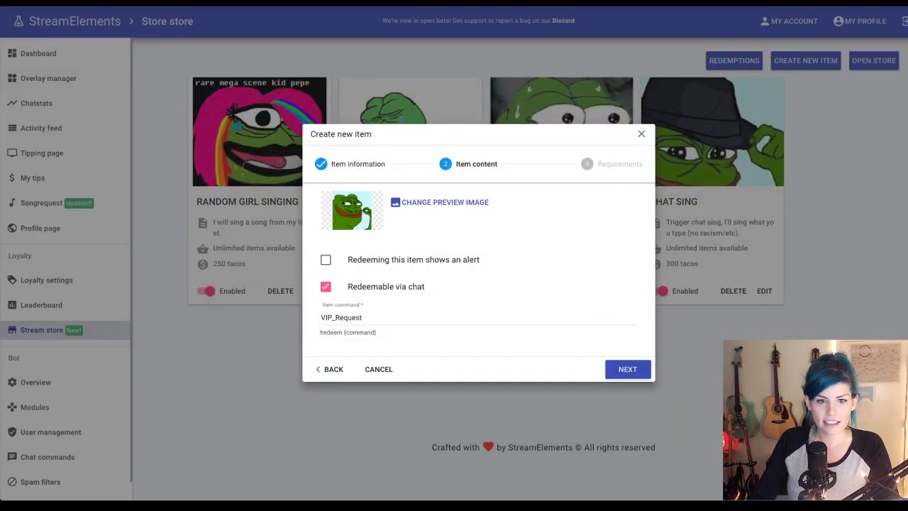
- Make redeeming the item show an alert, replace its chat redemption command with "vip", and continue to the requirements
left_click(325, 260)
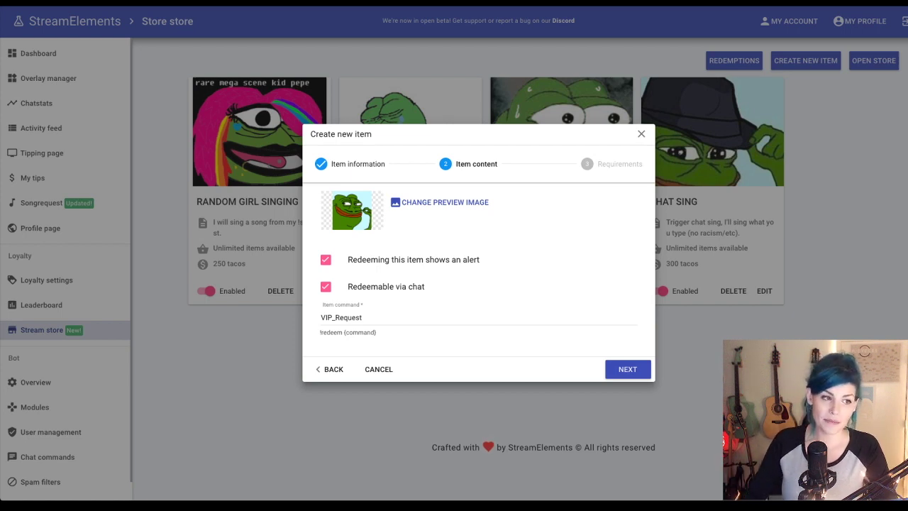
double_click(341, 317)
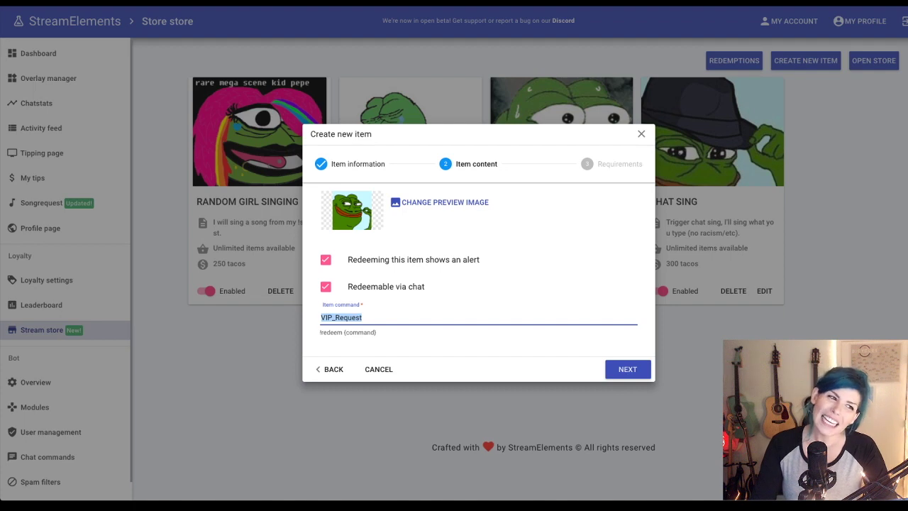
key("BackSpace")
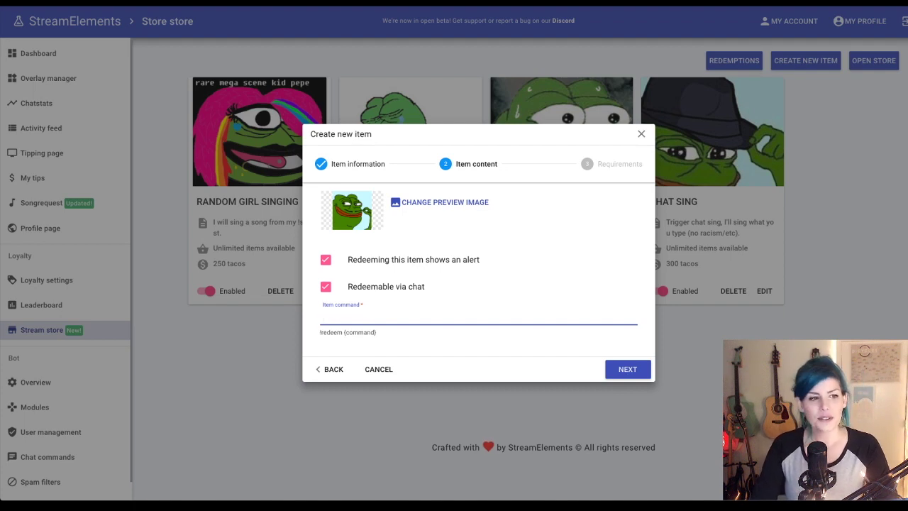
type("svip")
key("BackSpace")
key("BackSpace")
key("BackSpace")
key("BackSpace")
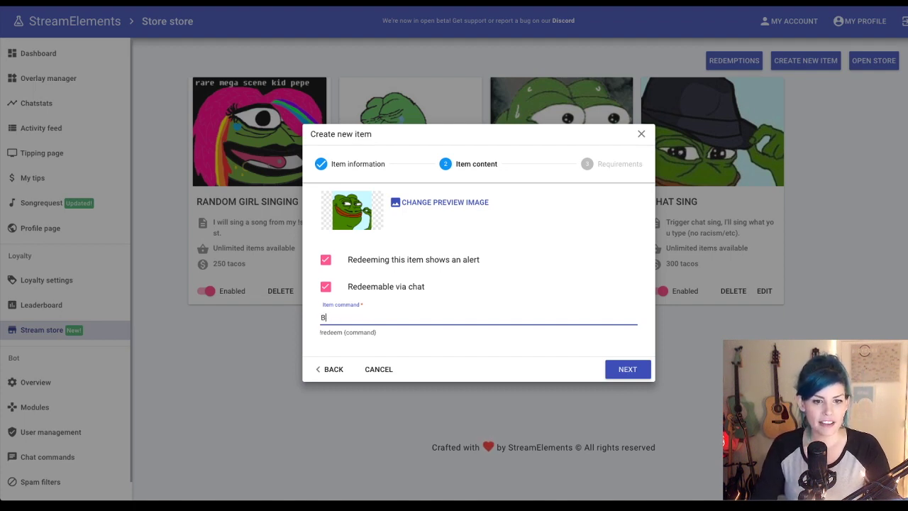
type("VIP")
key("BackSpace")
key("BackSpace")
key("BackSpace")
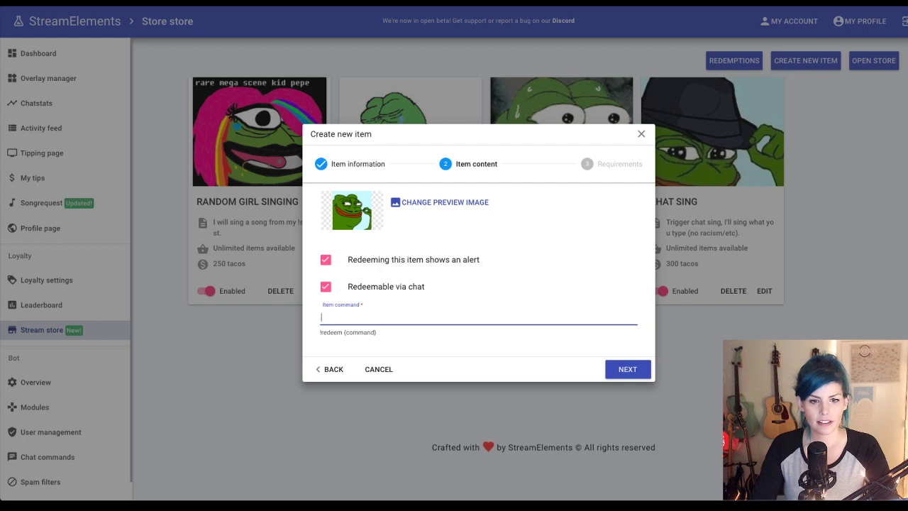
type("vip")
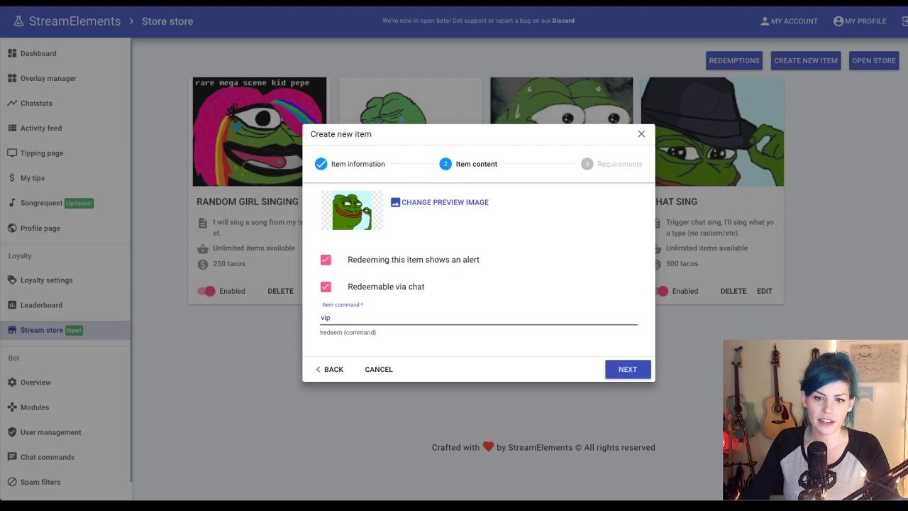
key("Return")
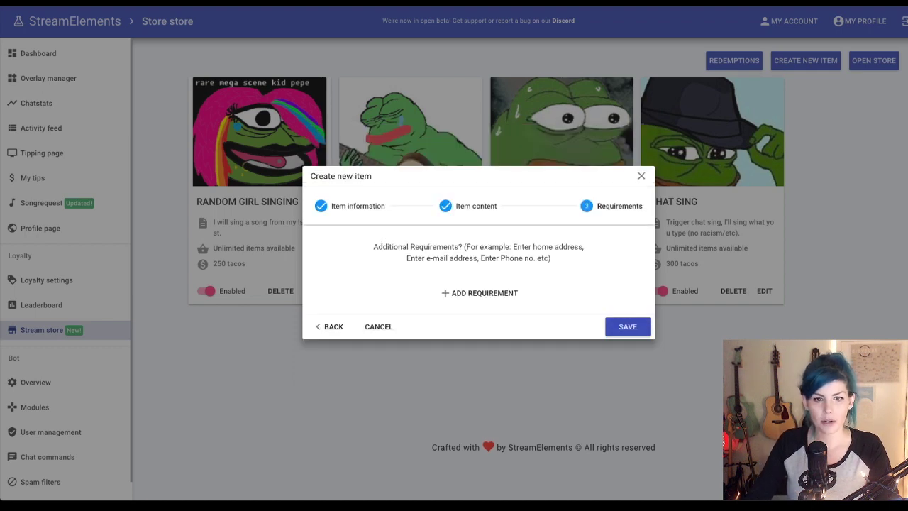
- Add the requirement "Please choose a song off the !songlist" to the item and save it to the store
left_click(479, 294)
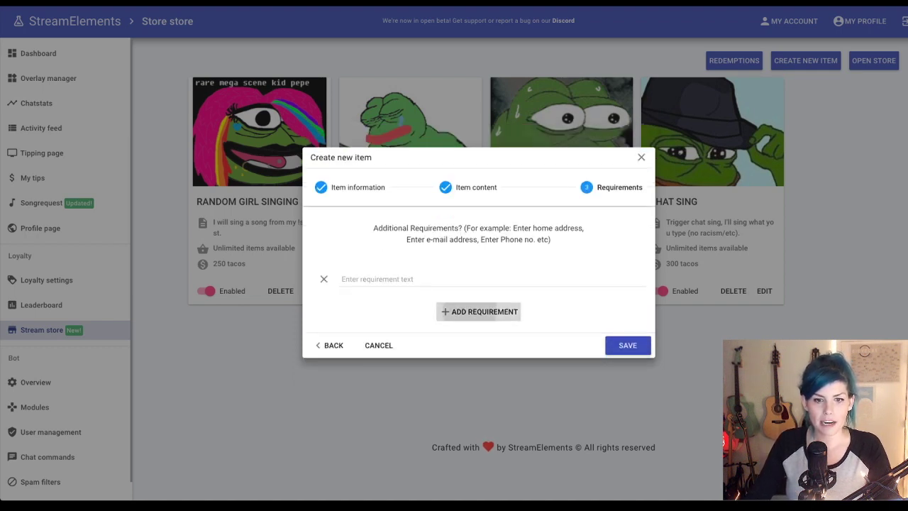
left_click(491, 278)
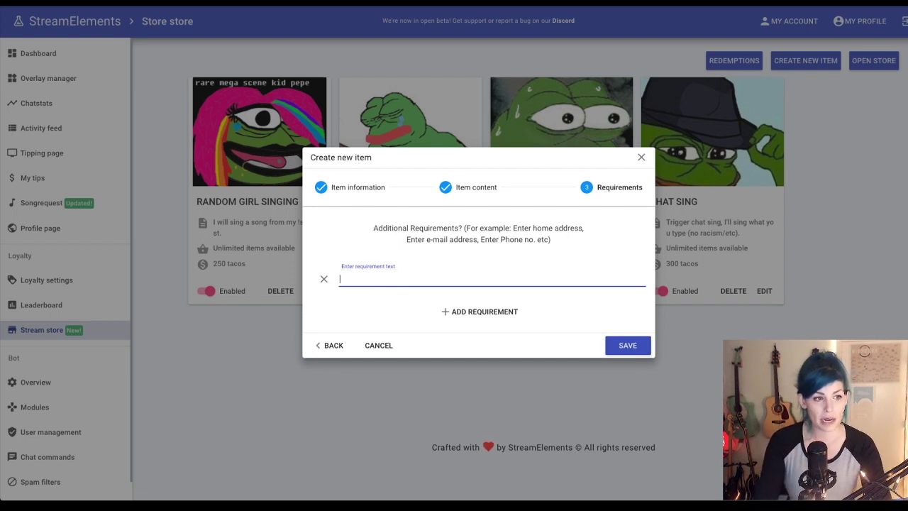
type("Please cho")
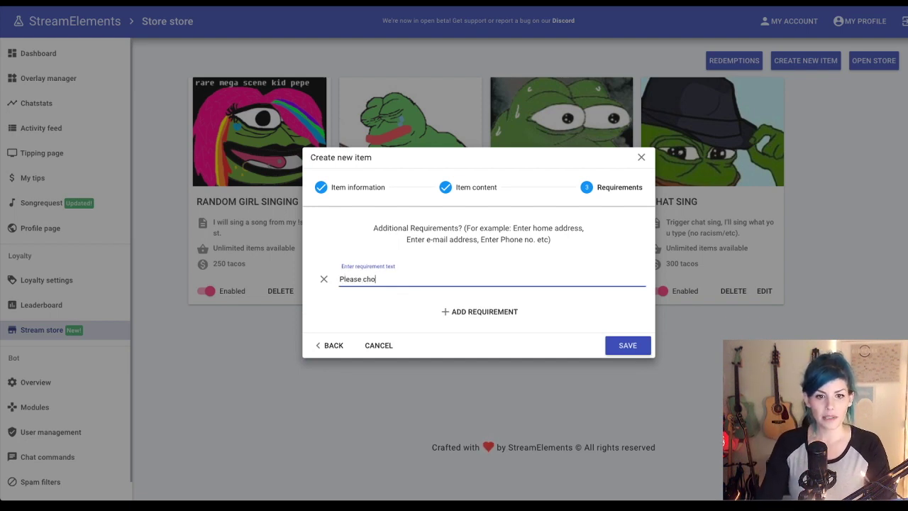
type("ose a song off the !songl")
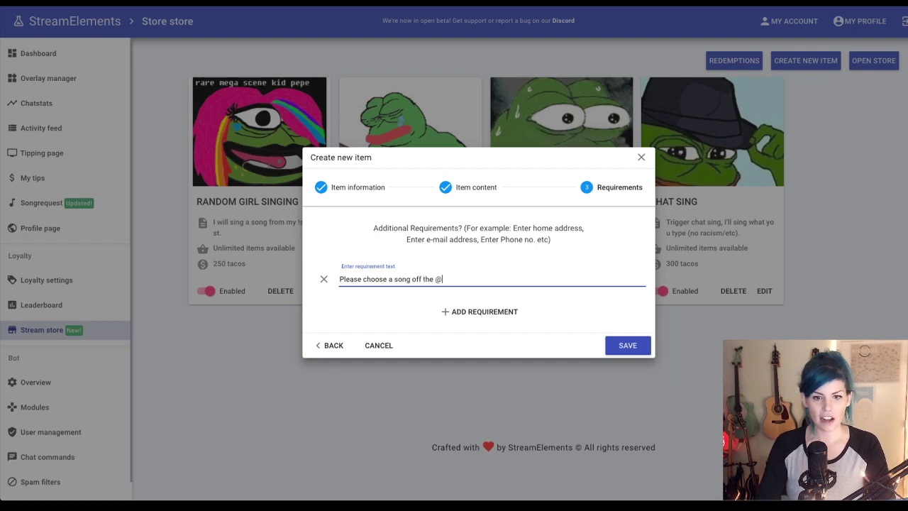
type("ist")
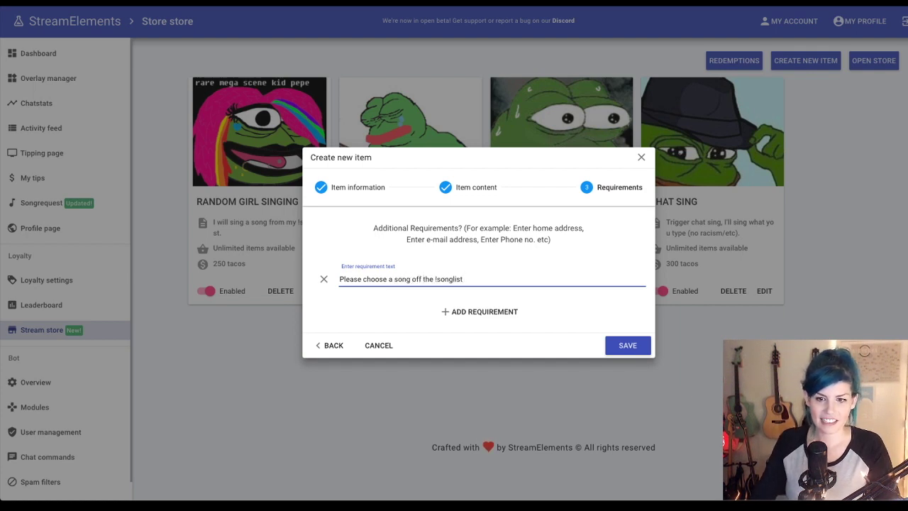
key("Return")
scroll(486, 269, "down", 2)
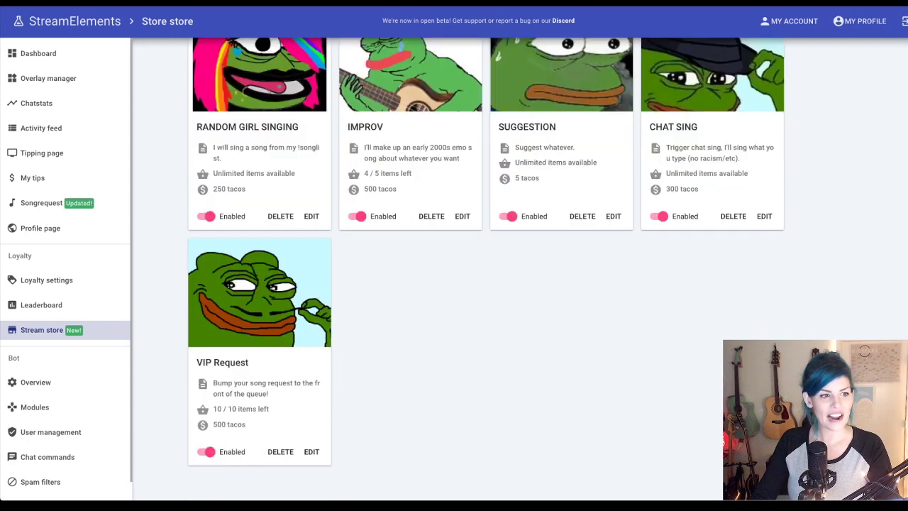
scroll(486, 270, "up", 1)
scroll(486, 269, "down", 1)
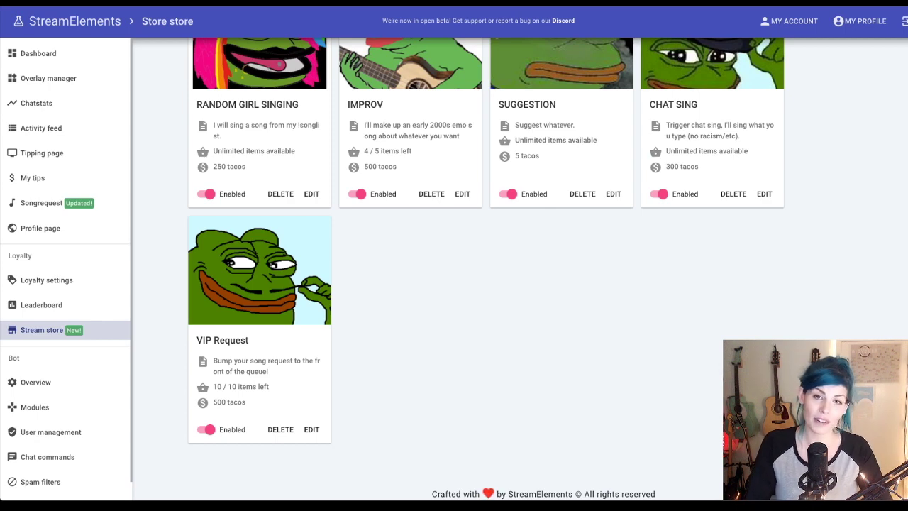
scroll(482, 270, "up", 1)
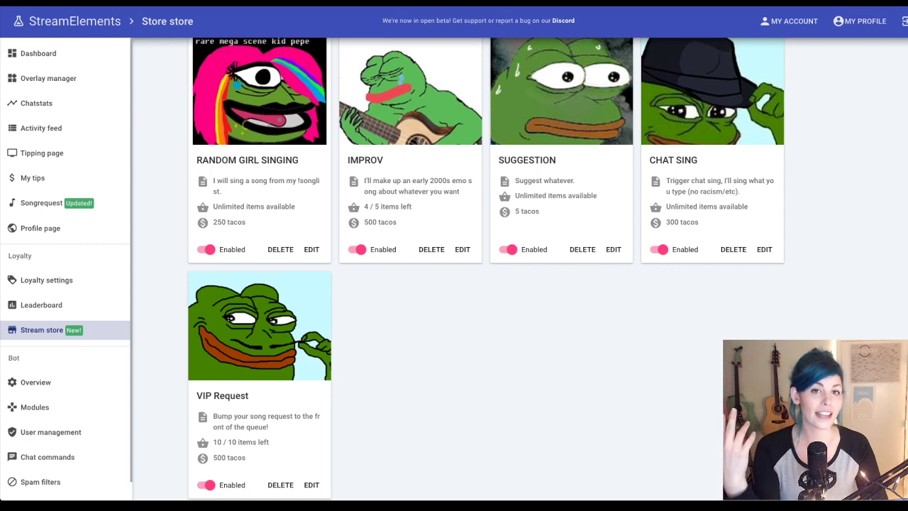
scroll(454, 270, "down", 2)
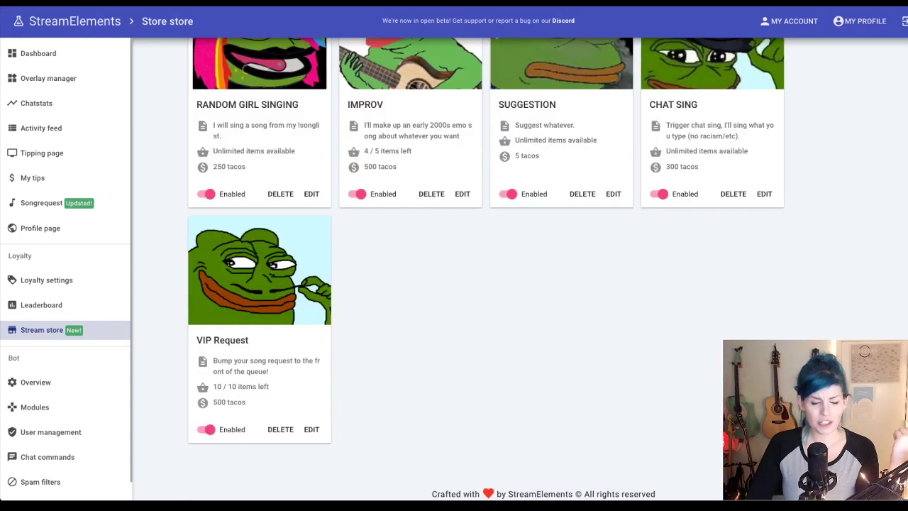